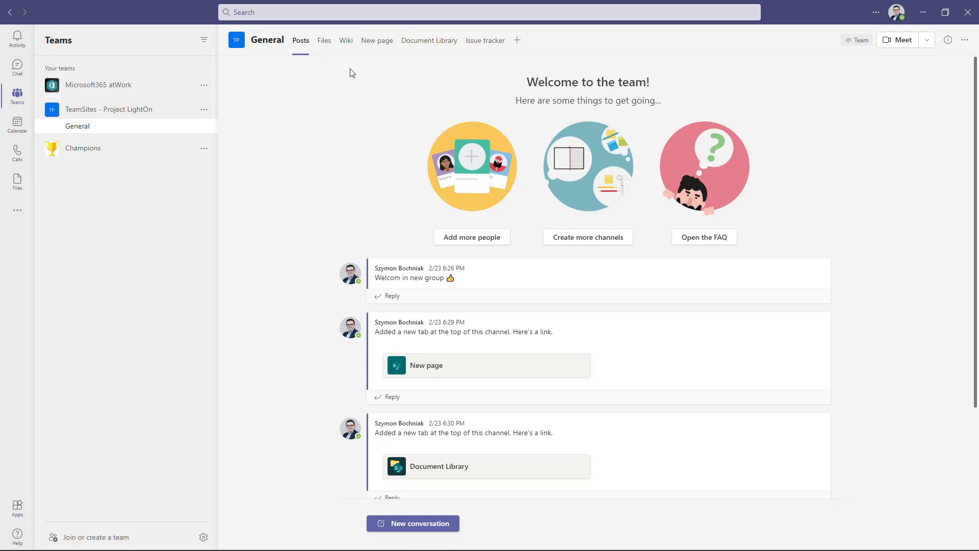
- Open the channel's shared files to reach the Intranet Documents library with its three folders
left_click(327, 44)
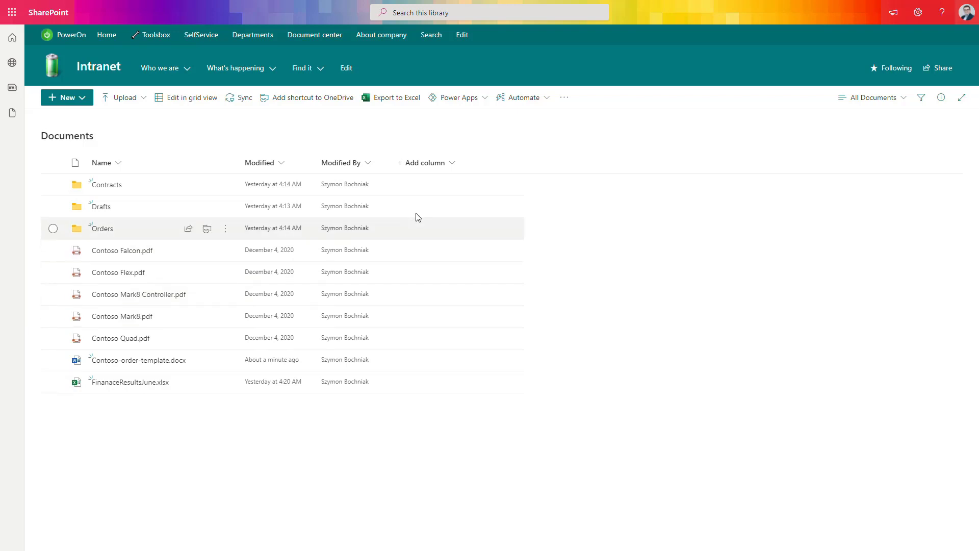
left_click(443, 165)
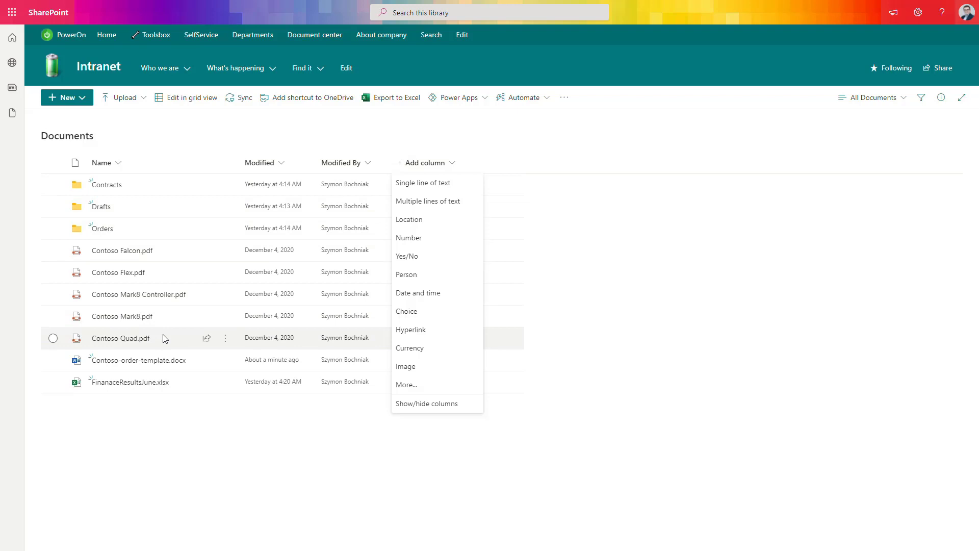
mouse_move(161, 346)
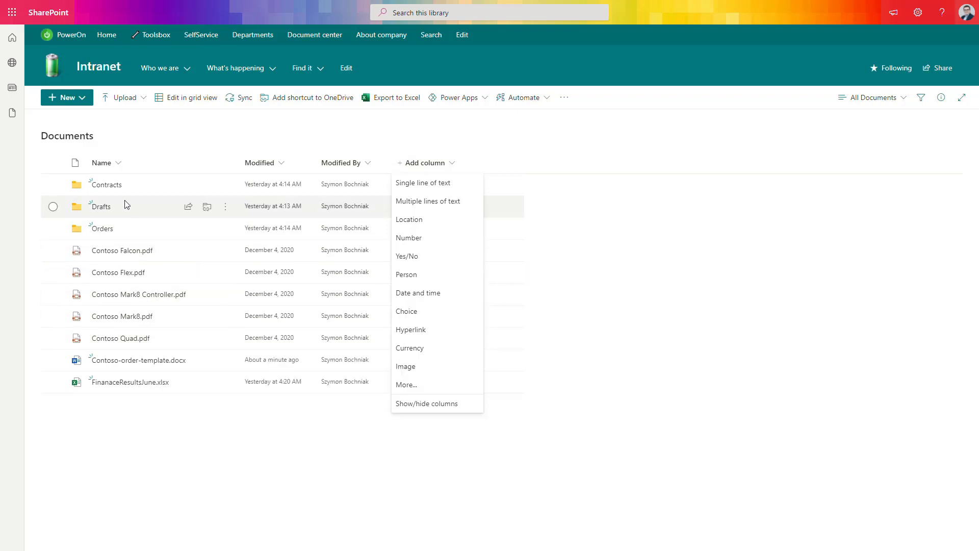
left_click(107, 233)
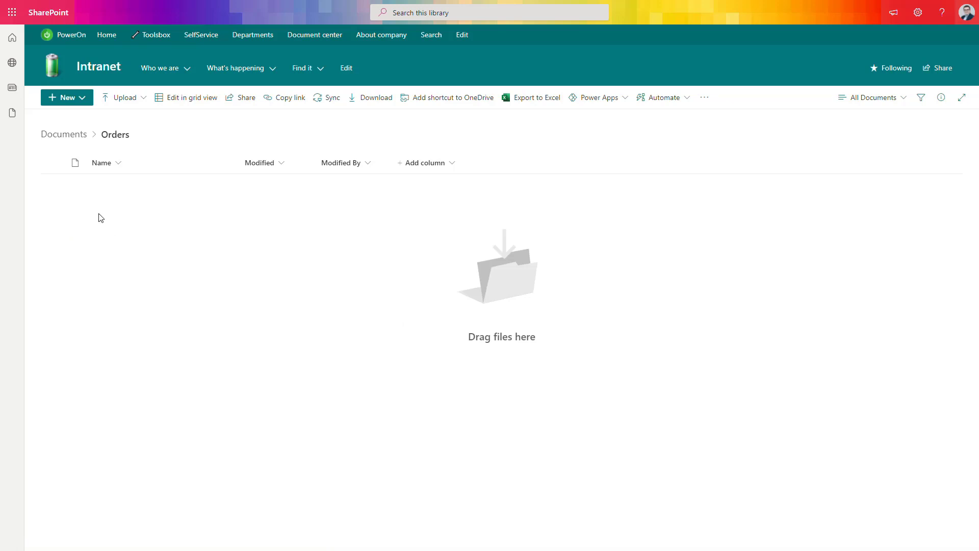
left_click(71, 137)
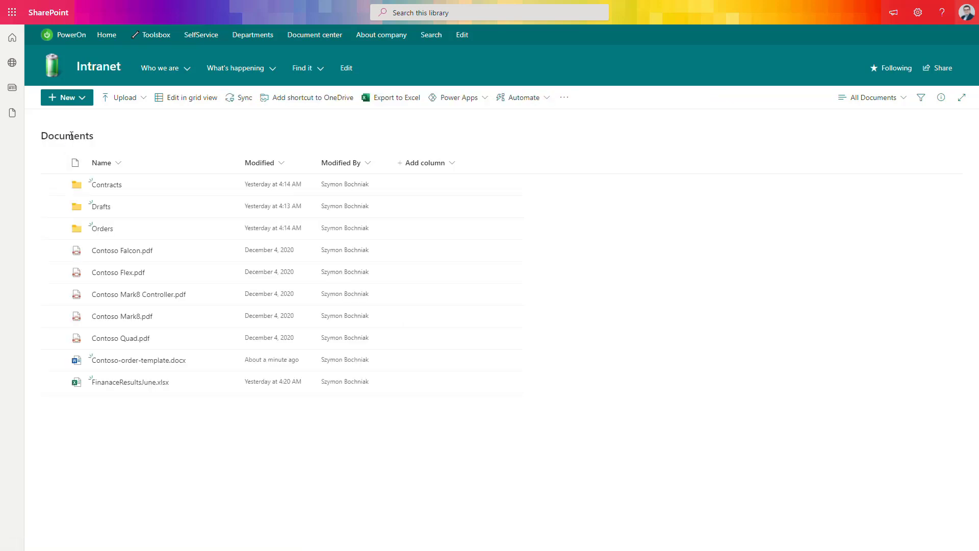
left_click(104, 211)
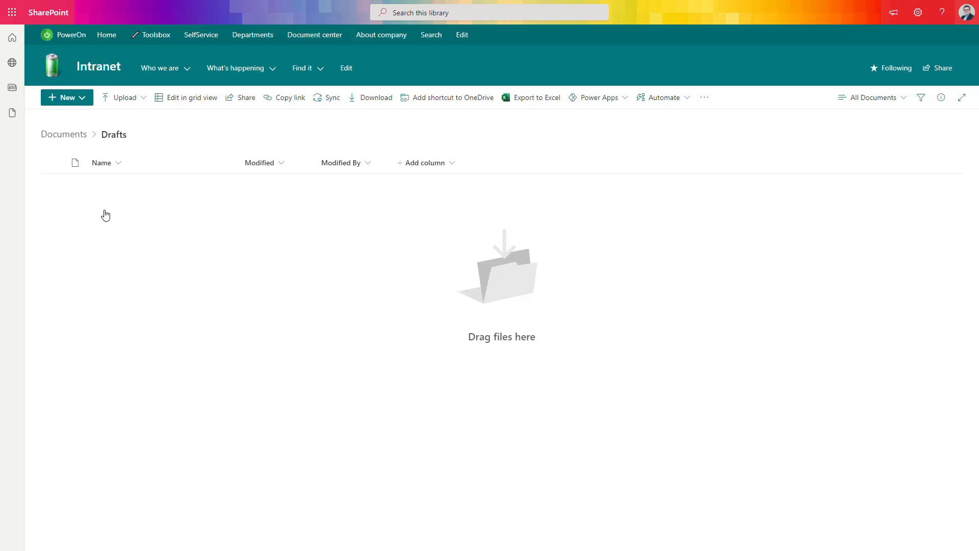
left_click(76, 142)
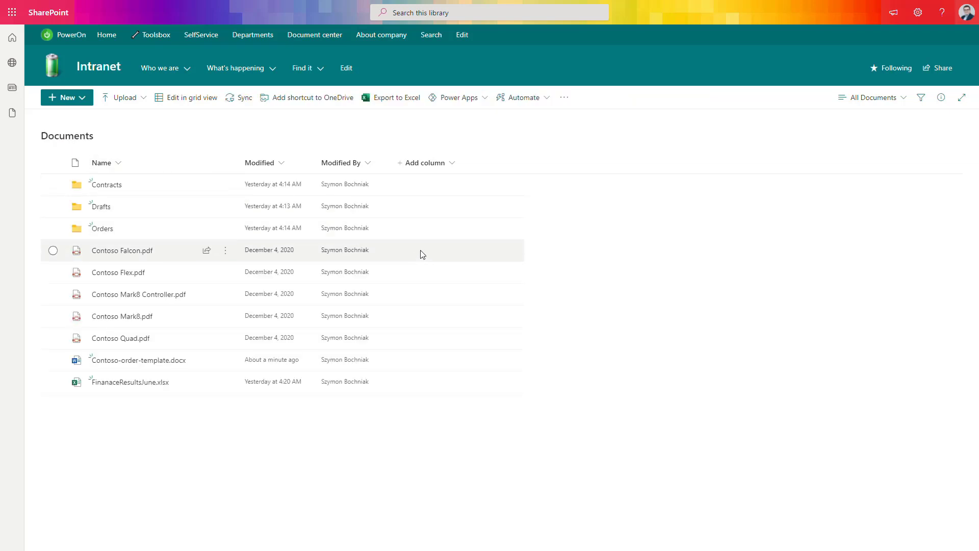
- Add a 'Type of the document' choice column offering Contracts, Drafts and Orders
left_click(449, 171)
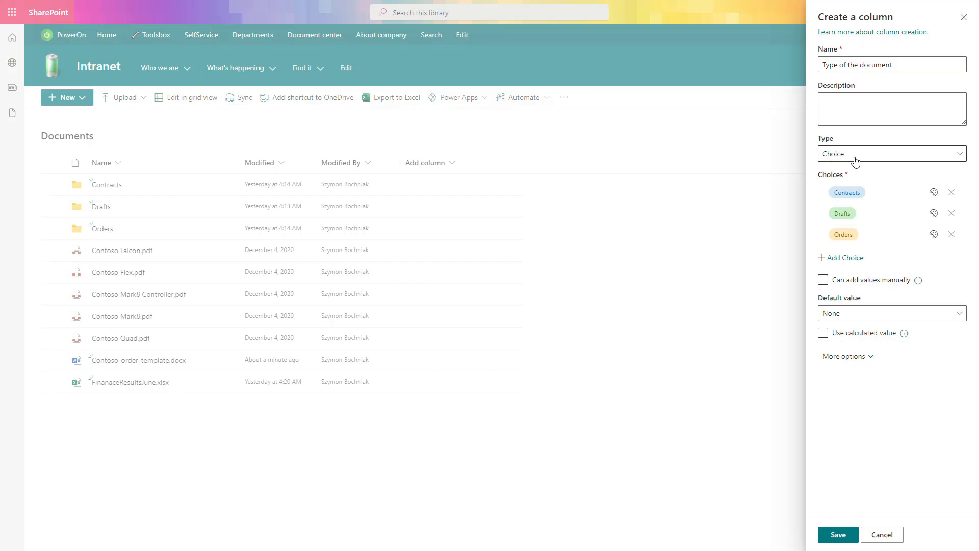
left_click(839, 534)
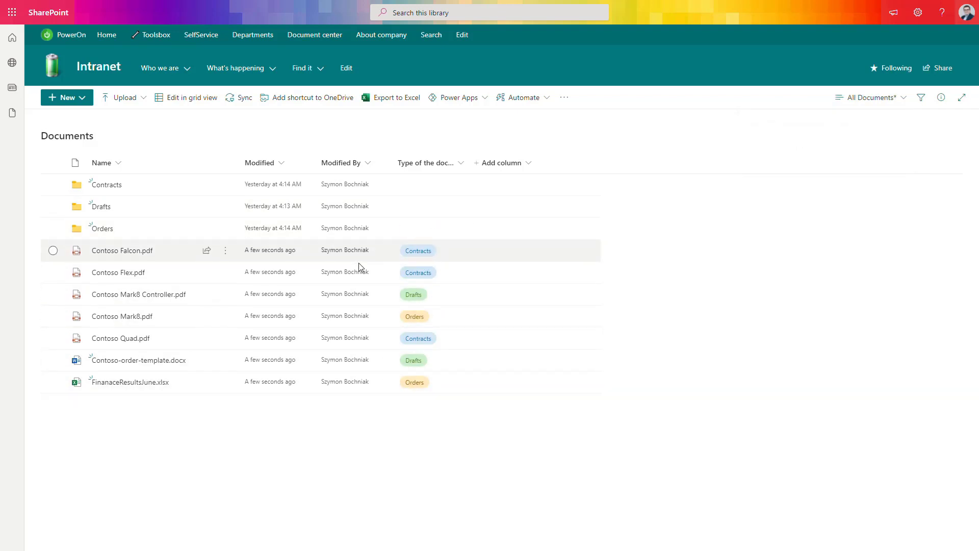
- Filter the library by Type of the document, including Contracts, so only tagged files show
mouse_move(117, 253)
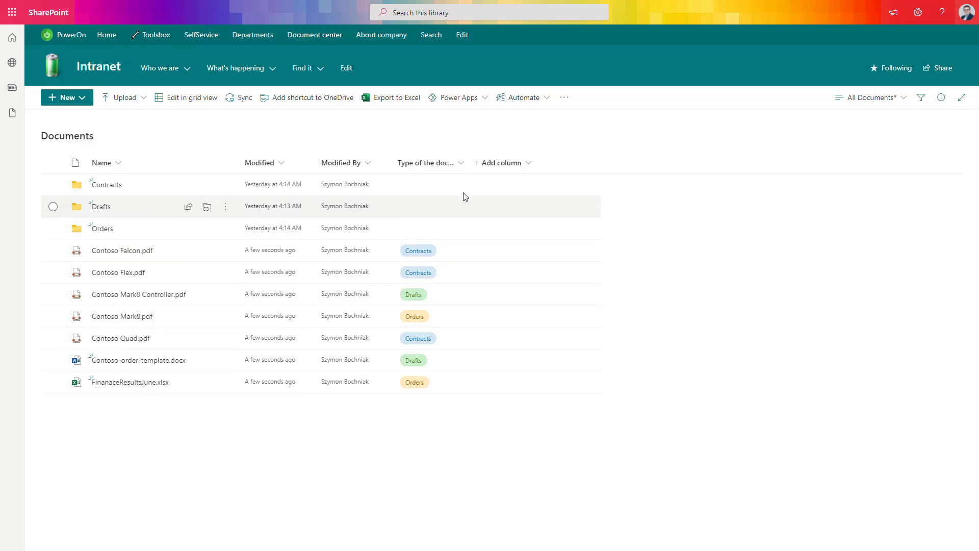
left_click(460, 163)
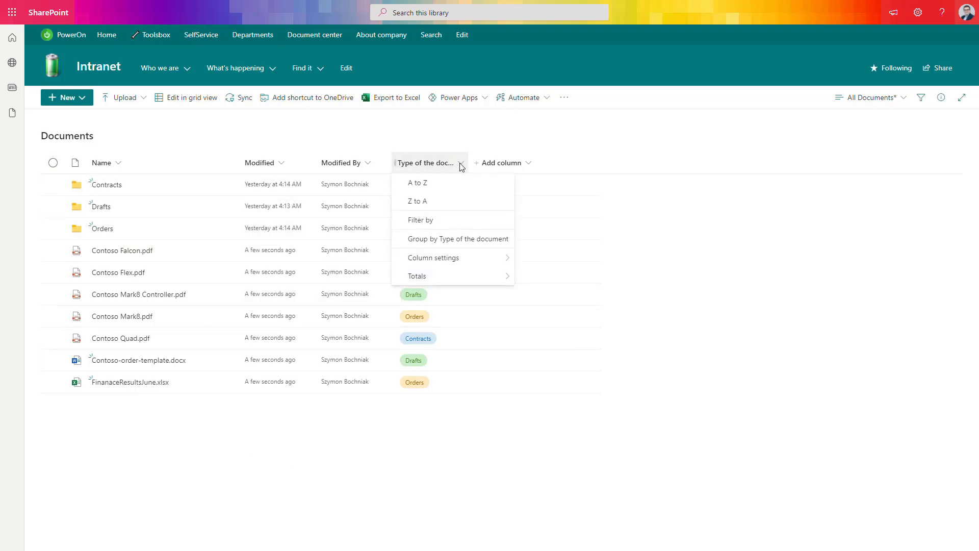
left_click(461, 220)
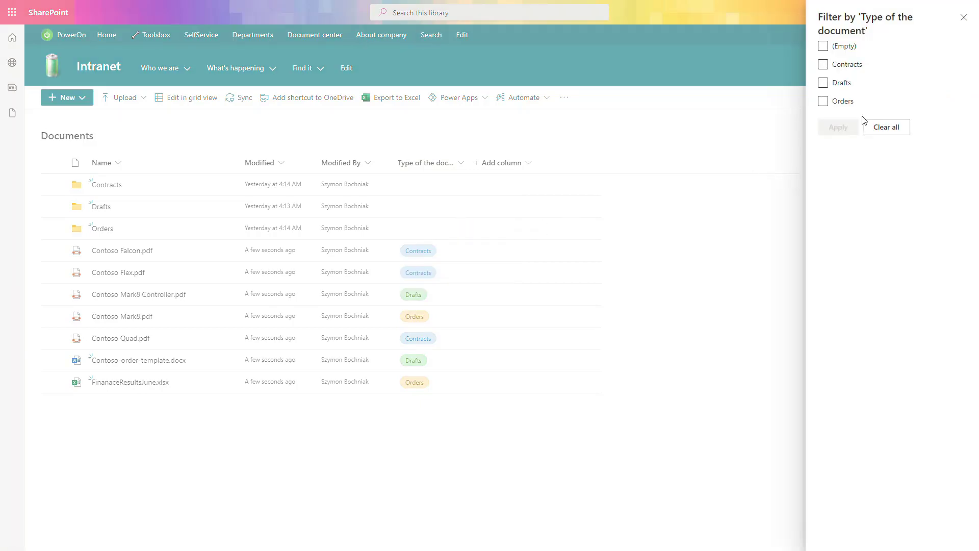
left_click(865, 68)
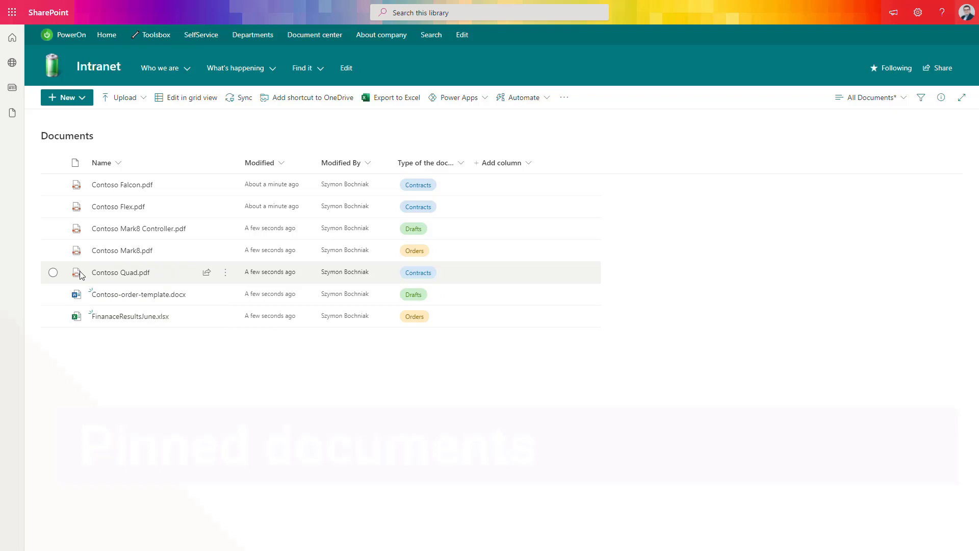
- Pin Contoso Mark8 Controller.pdf, Contoso Quad.pdf and Contoso Falcon.pdf to the top
left_click(53, 230)
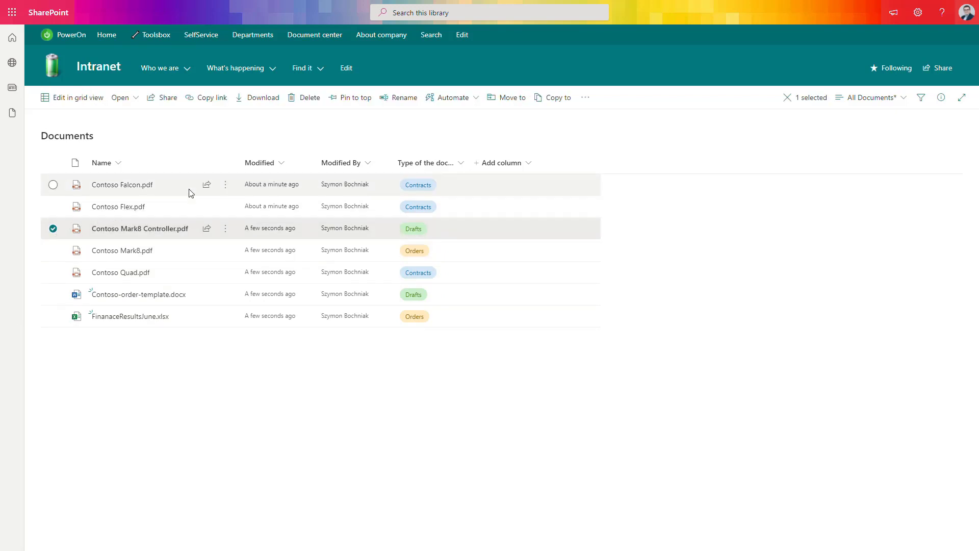
left_click(360, 102)
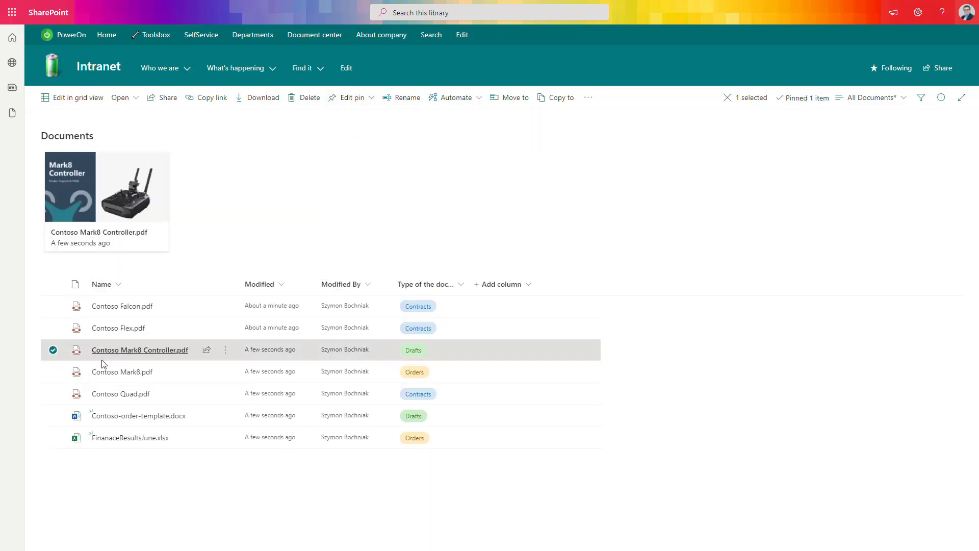
left_click(53, 394)
left_click(53, 350)
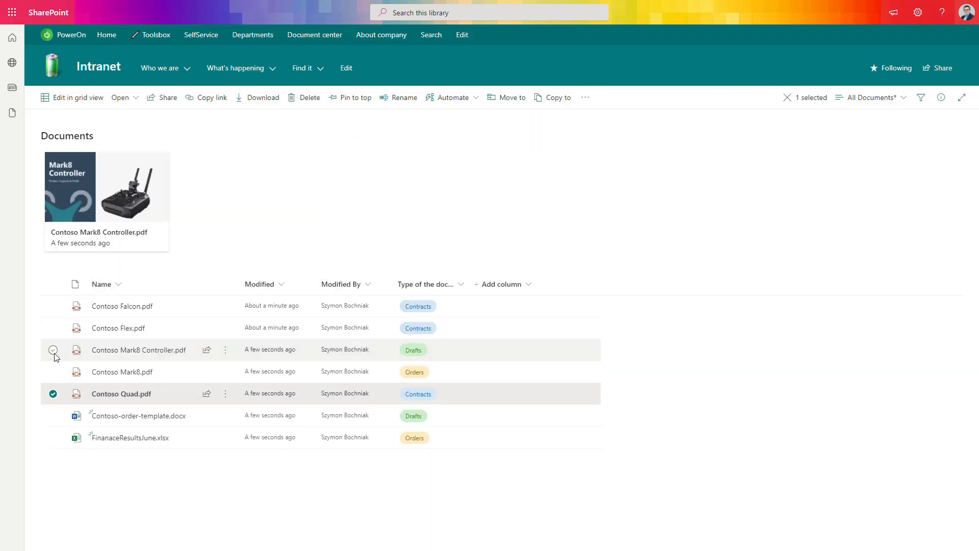
left_click(360, 102)
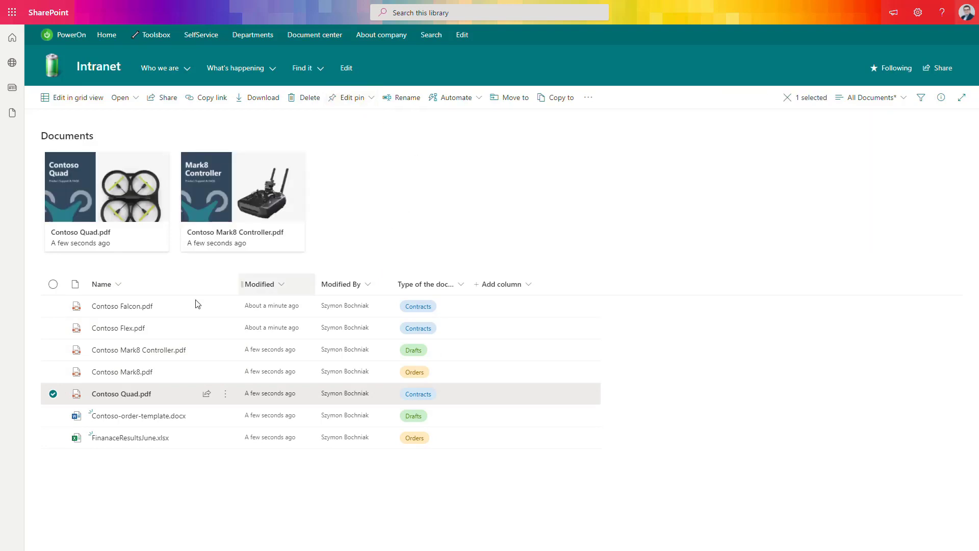
left_click(53, 307)
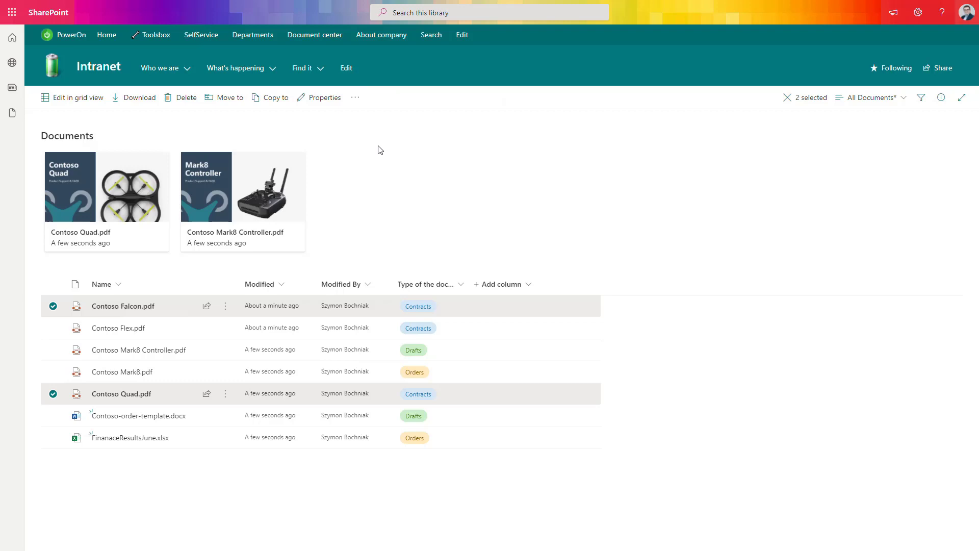
left_click(53, 394)
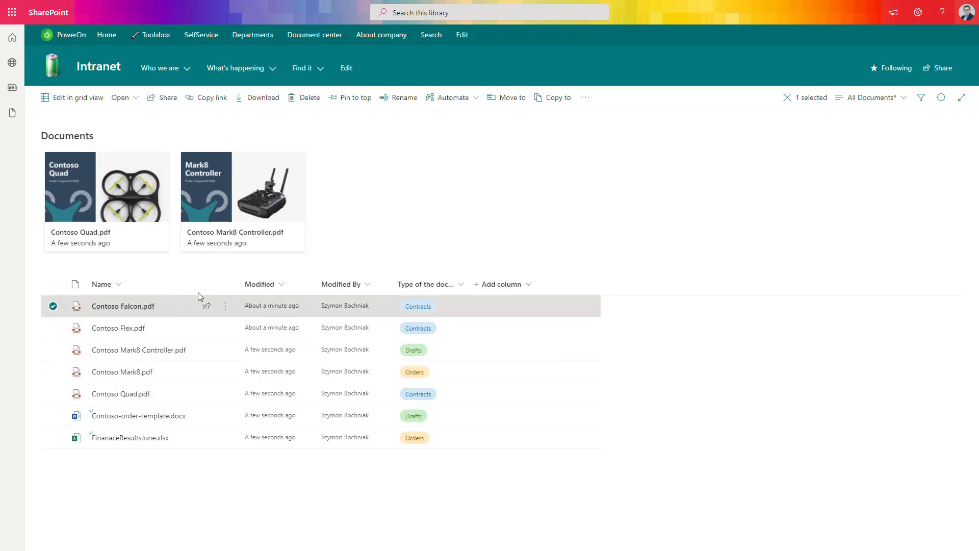
left_click(359, 100)
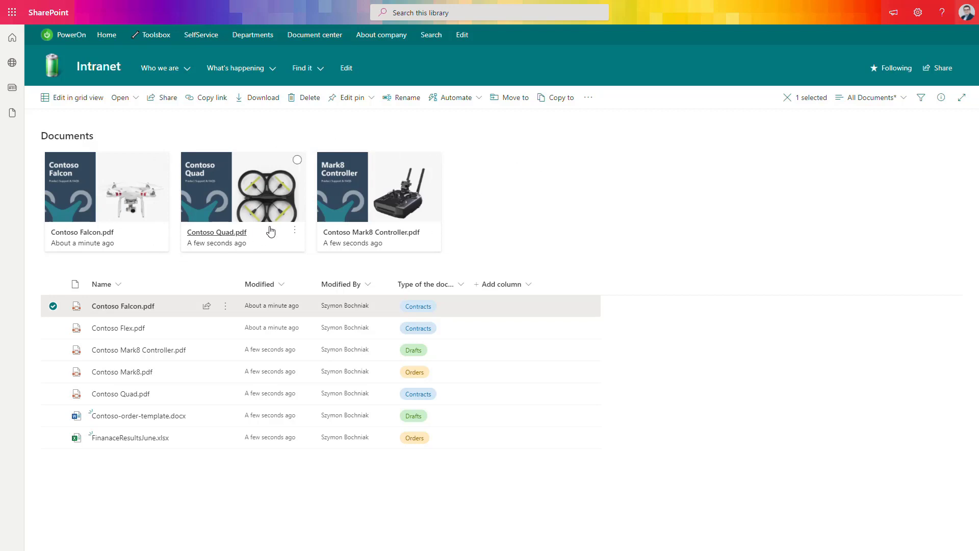
- Unpin the Mark8 Controller card and move the Falcon card to the right of Quad
left_click(433, 160)
left_click(369, 97)
left_click(372, 137)
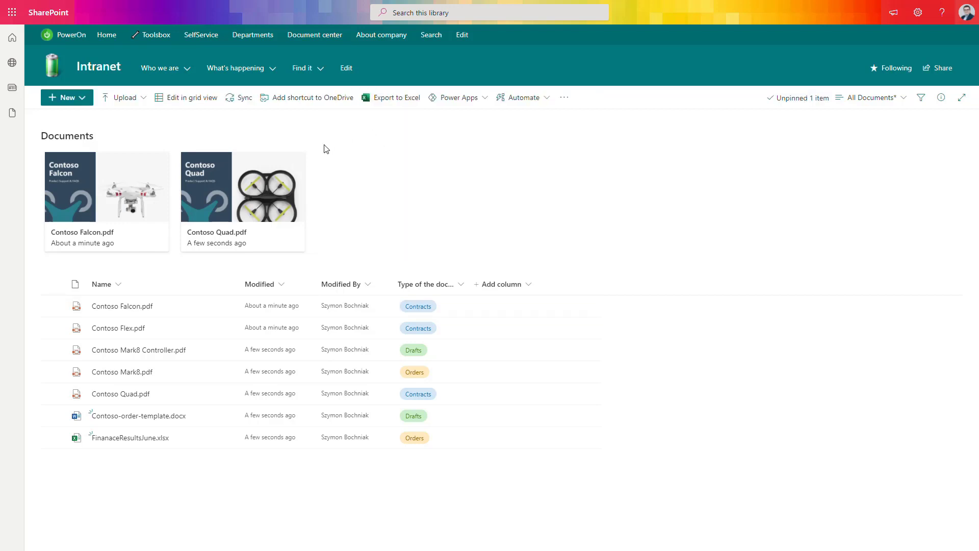
left_click(161, 159)
left_click(357, 98)
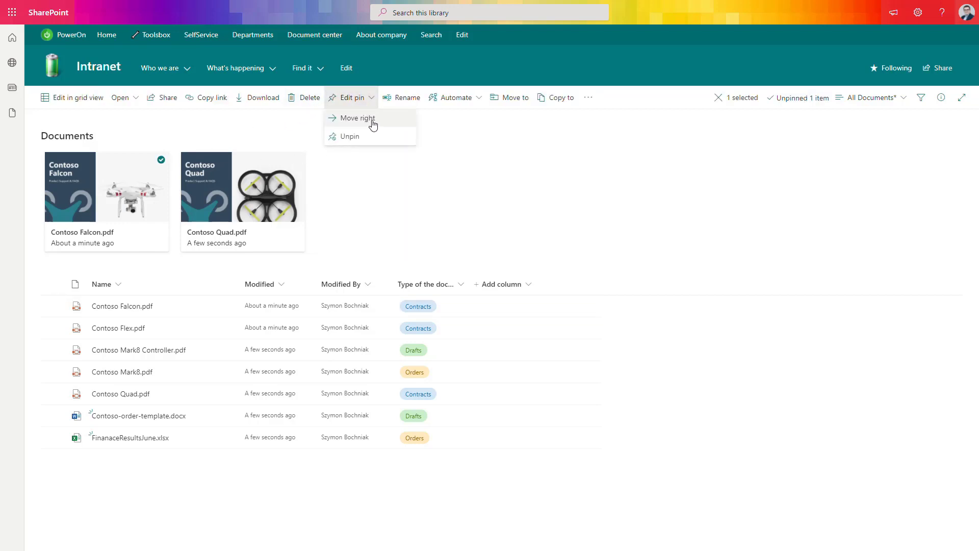
left_click(371, 121)
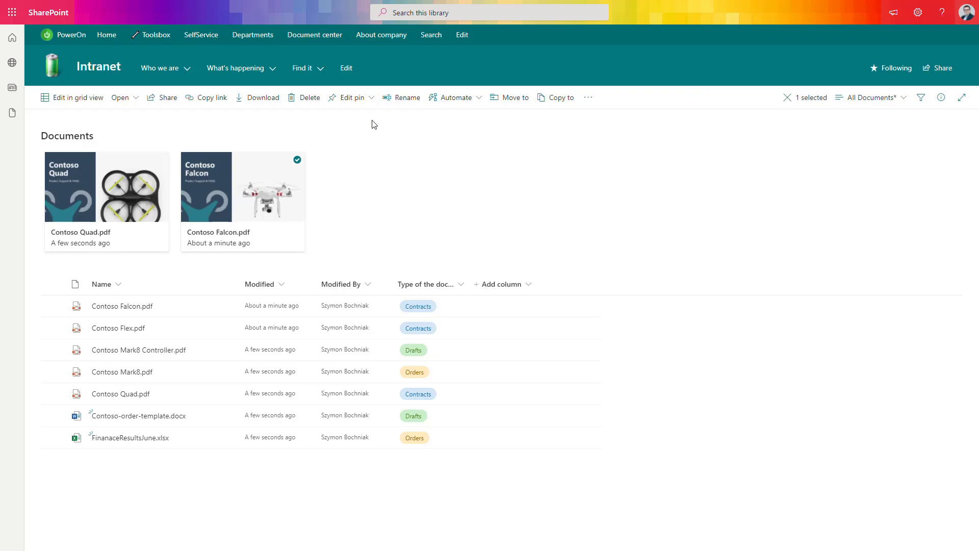
key("Escape")
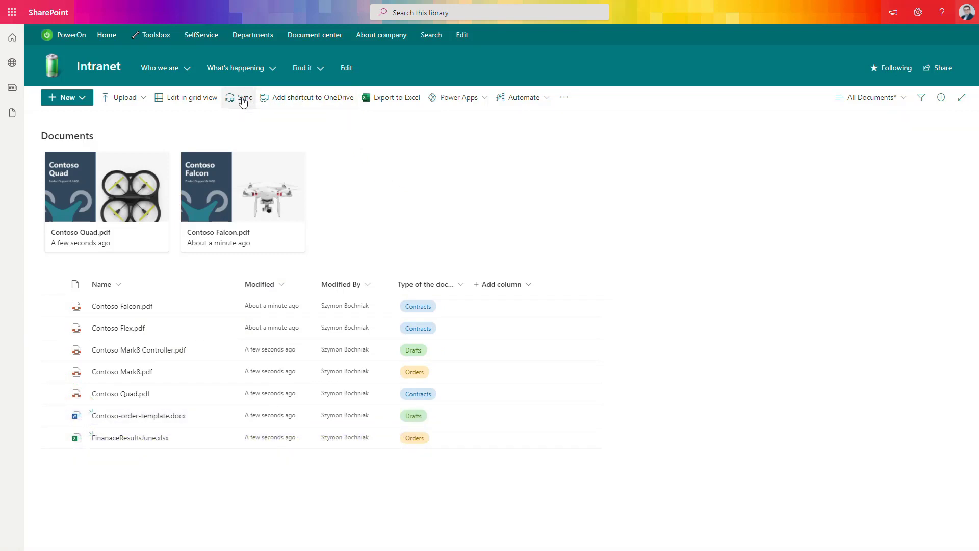
- Add a Documents - Intranet shortcut to OneDrive and open it from My files
left_click(314, 98)
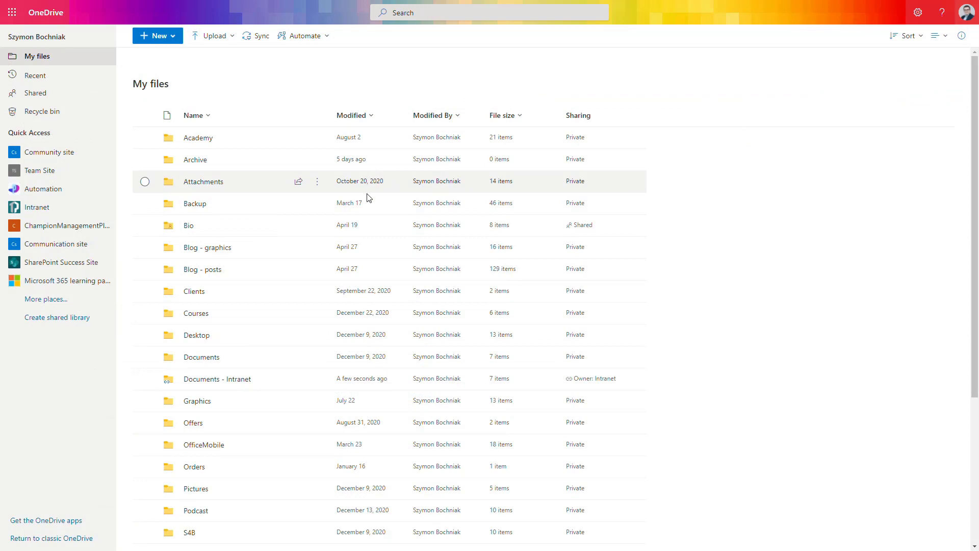
scroll(368, 199, "down", 4)
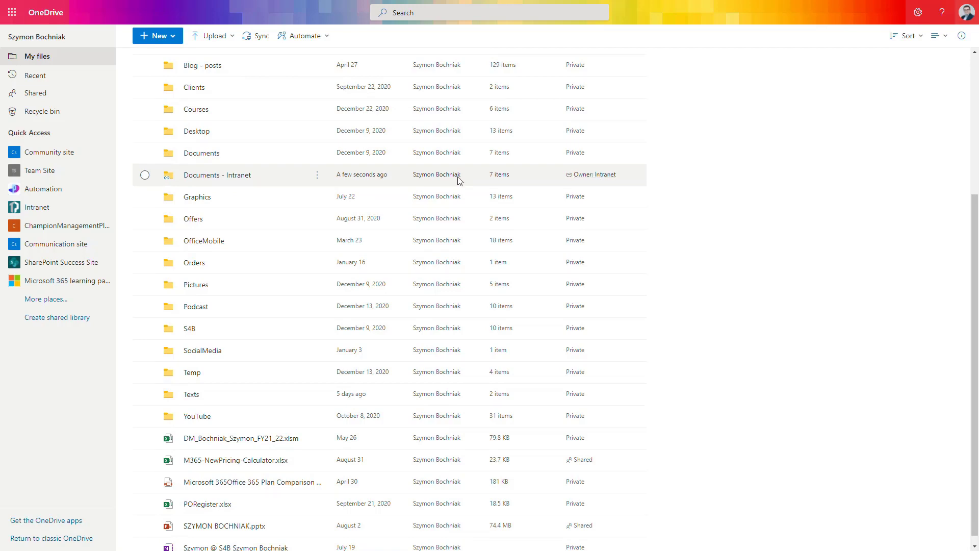
left_click(227, 176)
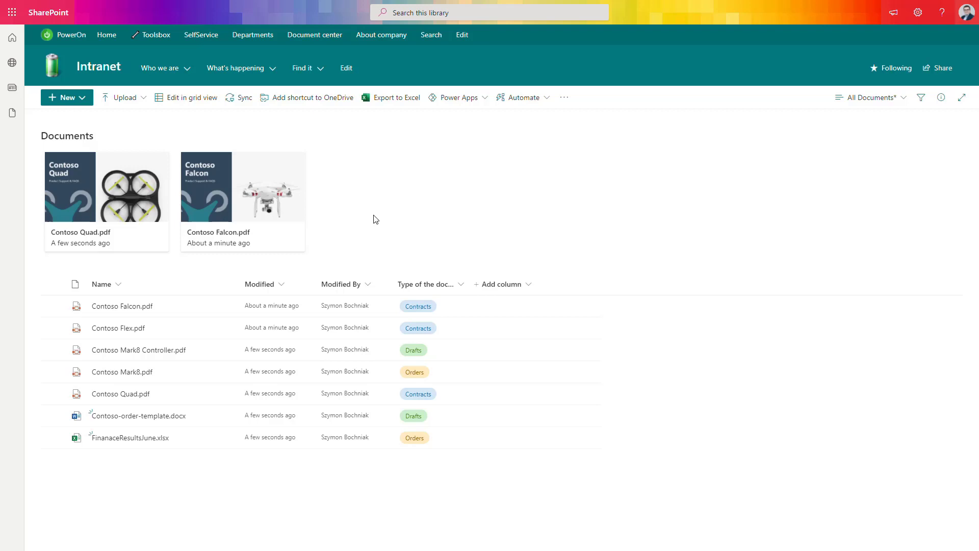
- Sync the Intranet library to the PC, always allowing the site to launch OneDrive
left_click(237, 100)
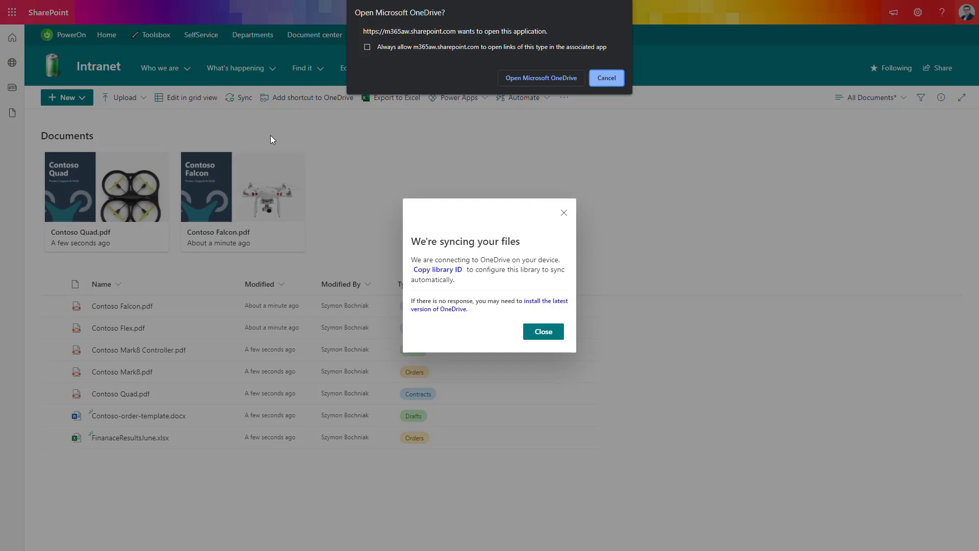
left_click(403, 49)
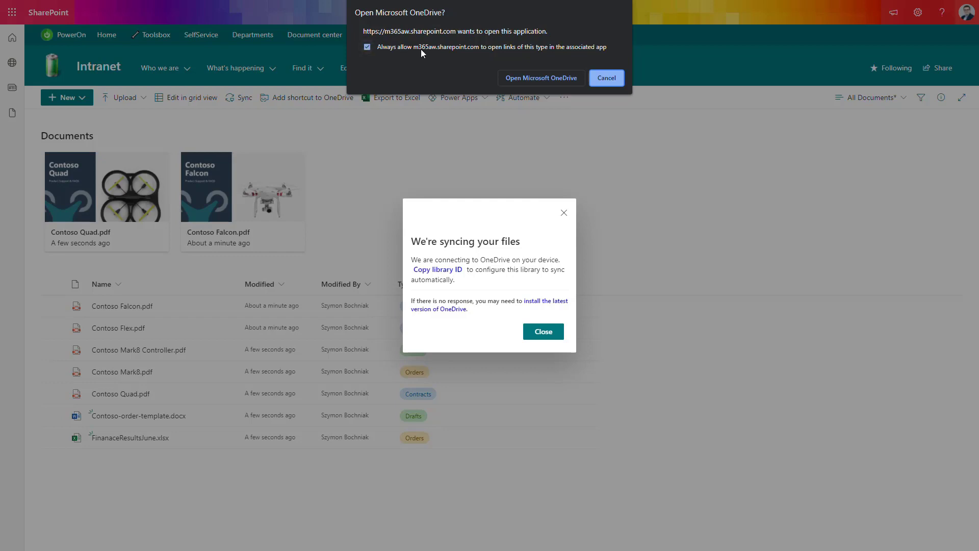
left_click(527, 78)
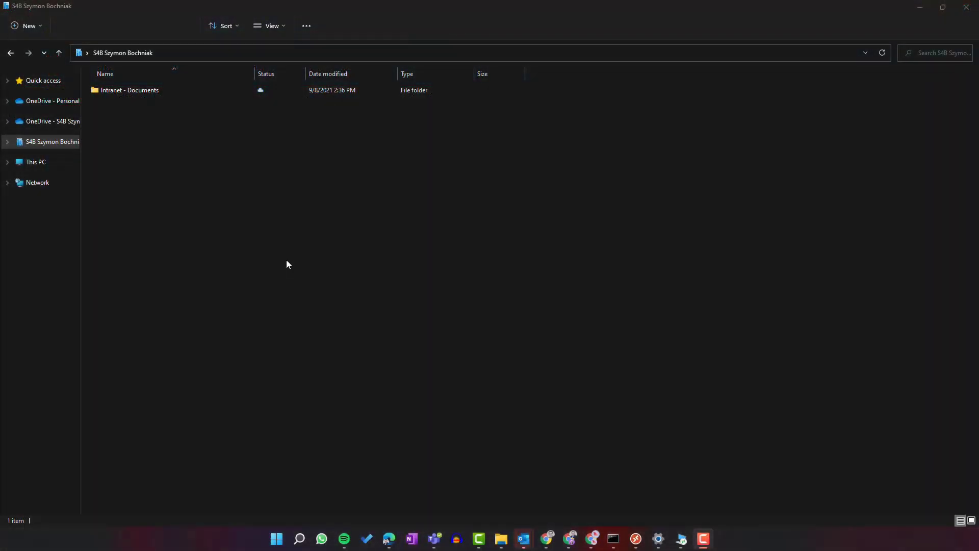
- Open the synced Intranet - Documents folder in File Explorer to view its seven files
left_click(145, 92)
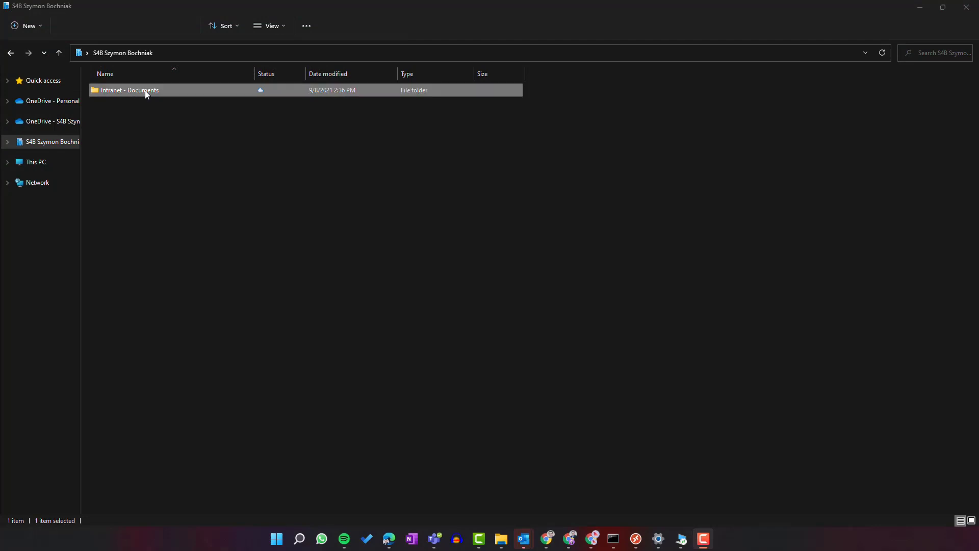
double_click(146, 92)
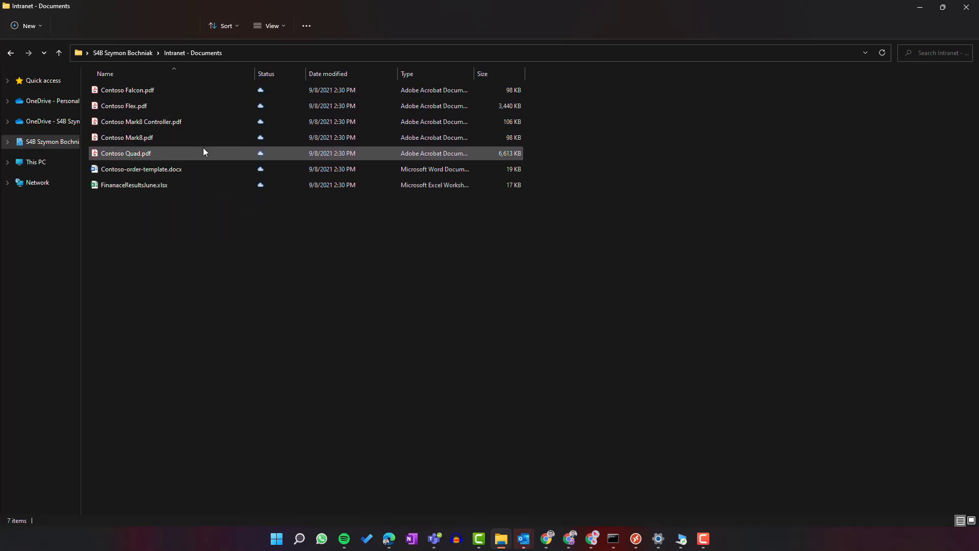
mouse_move(203, 152)
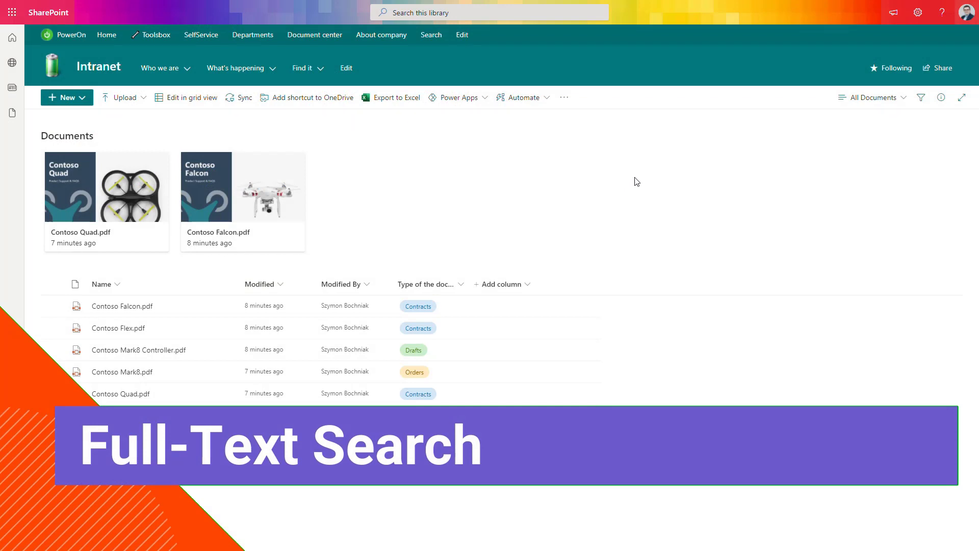
- Search this library for 'prohibited', finding Contoso-order-template.docx
left_click(443, 14)
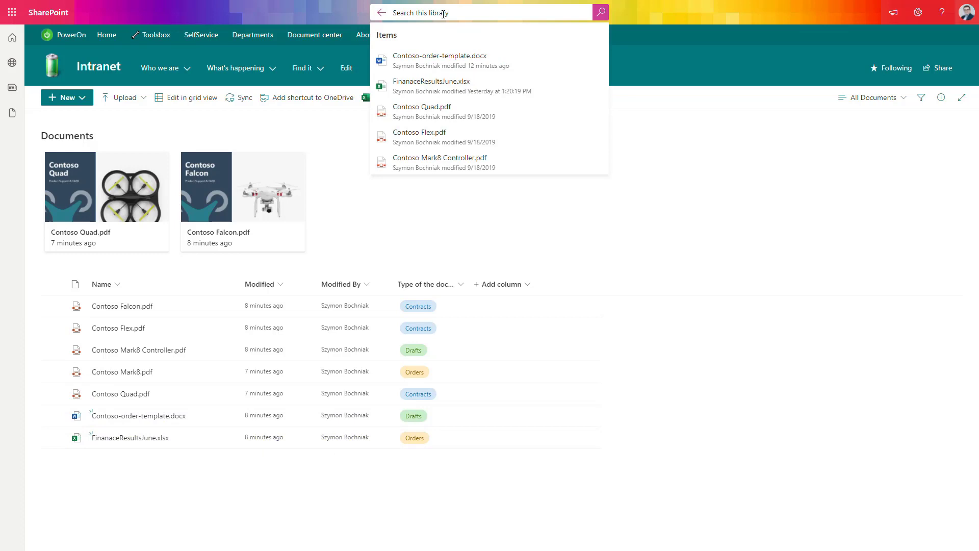
left_click(542, 177)
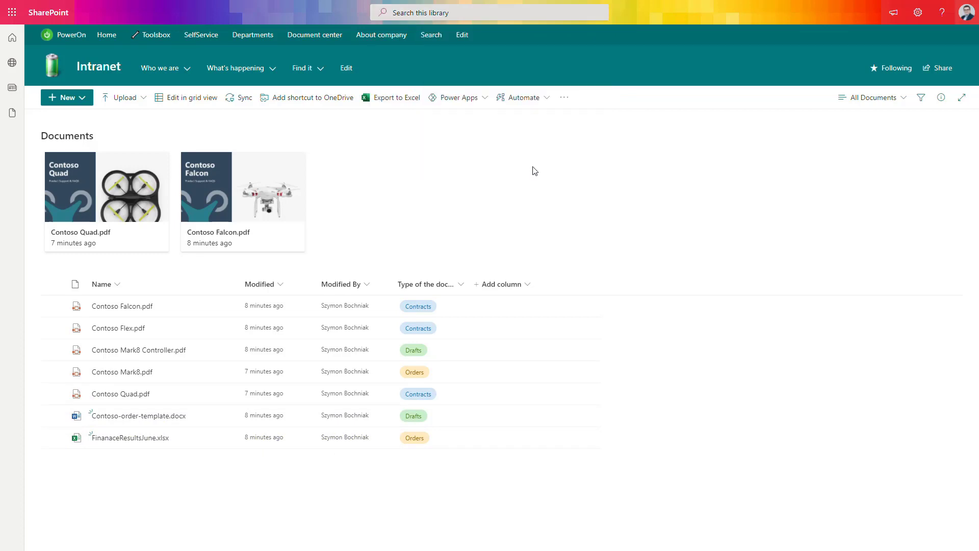
left_click(426, 14)
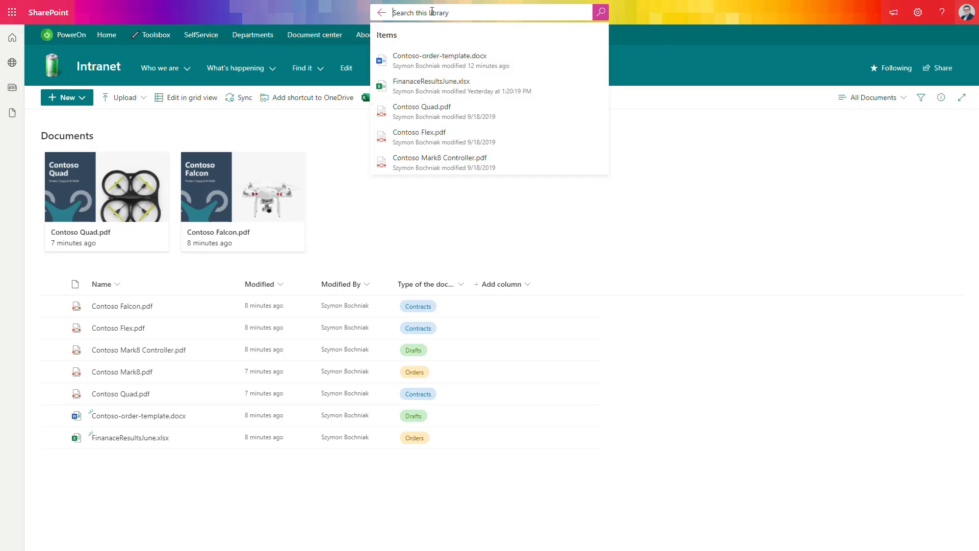
type("pro")
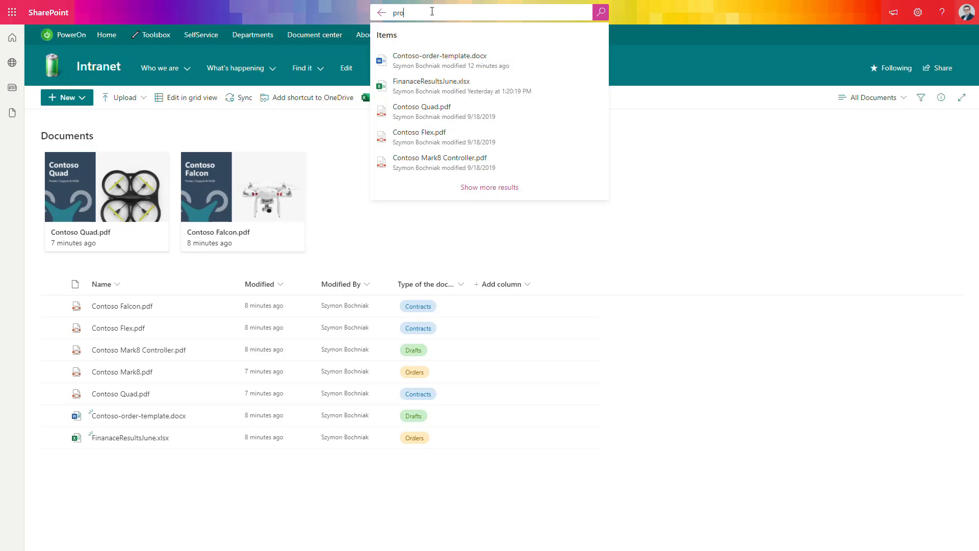
type("hibited")
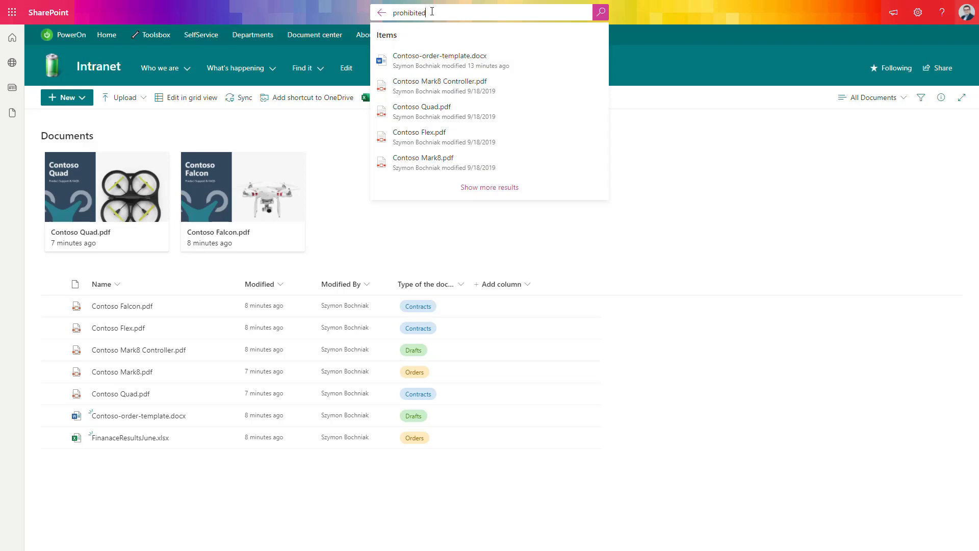
key("Return")
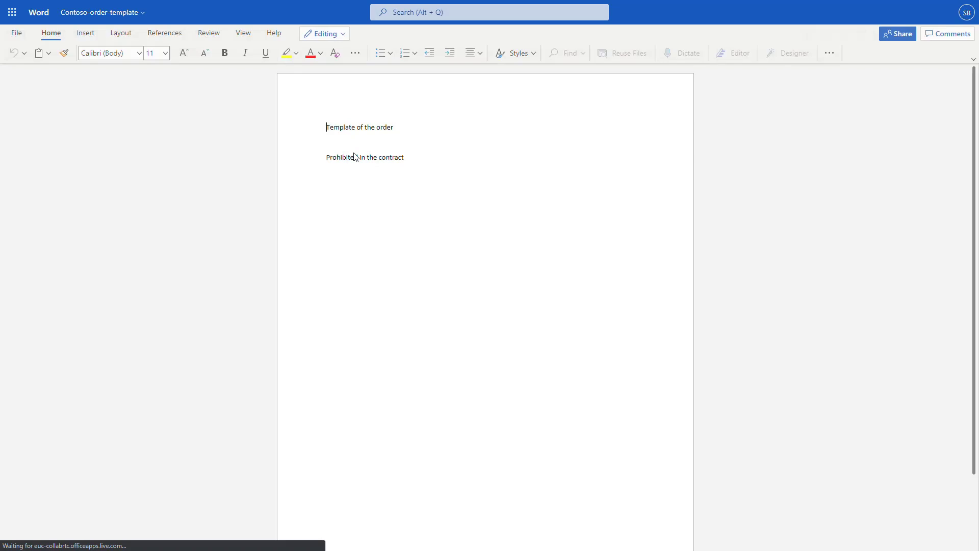
- Highlight part of the 'Prohibited in the contract' line in Contoso-order-template
left_click_drag(373, 158, 351, 158)
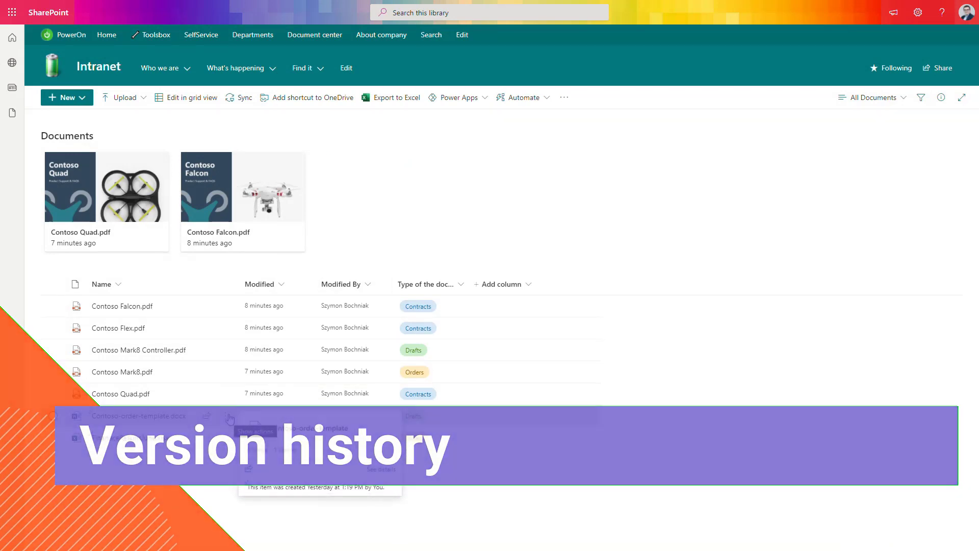
- Show the version history of Contoso-order-template.docx from its actions menu
left_click(228, 416)
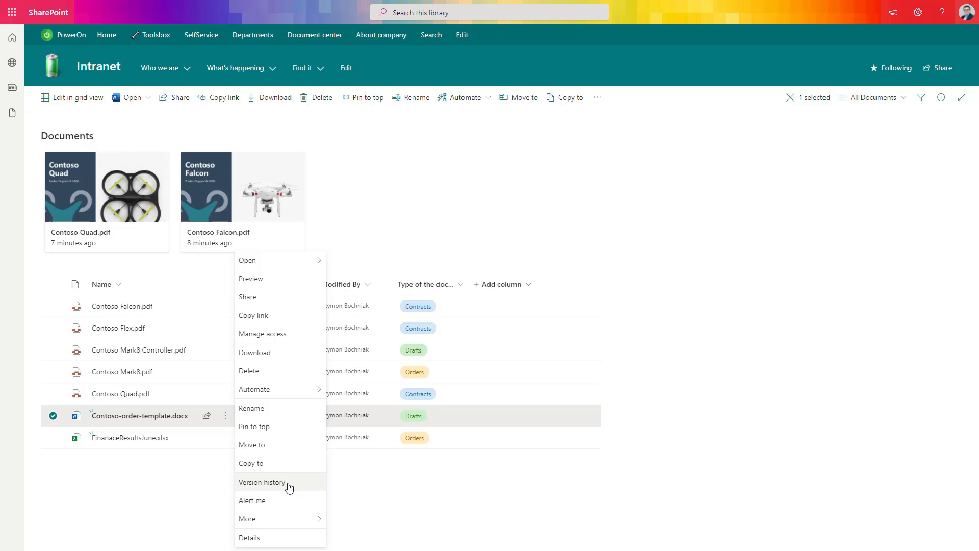
left_click(290, 487)
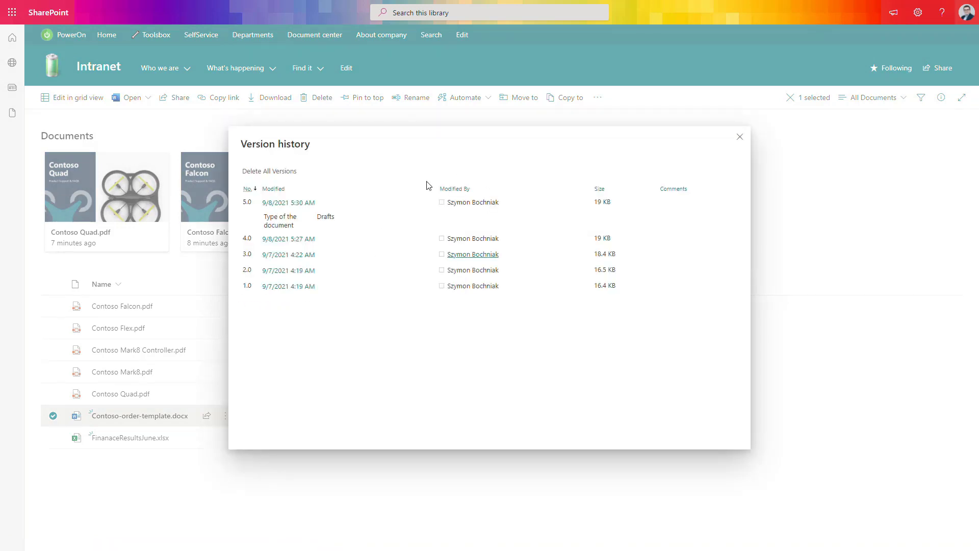
- Open version 4.0 of Contoso-order-template.docx in the Word desktop app from Version history
mouse_move(294, 270)
mouse_move(303, 246)
left_click(305, 244)
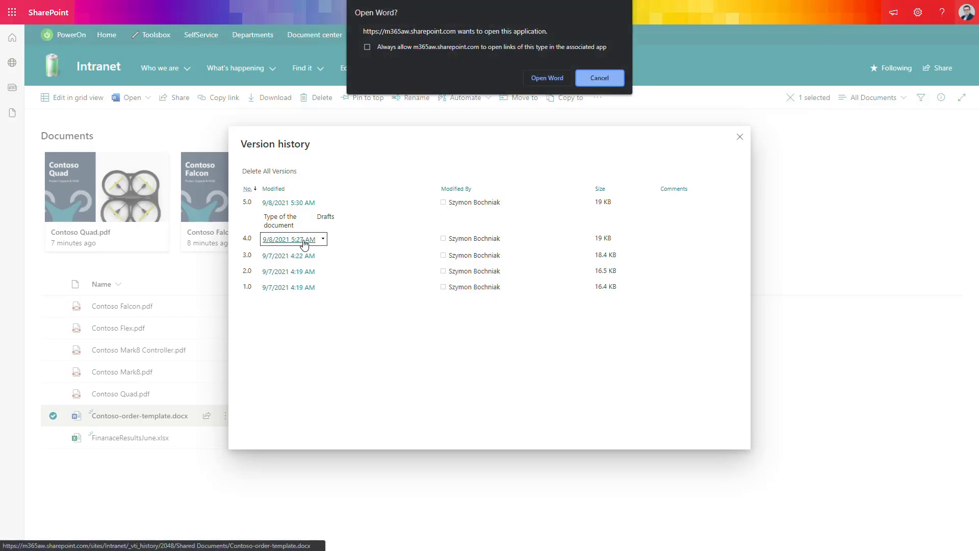
left_click(549, 77)
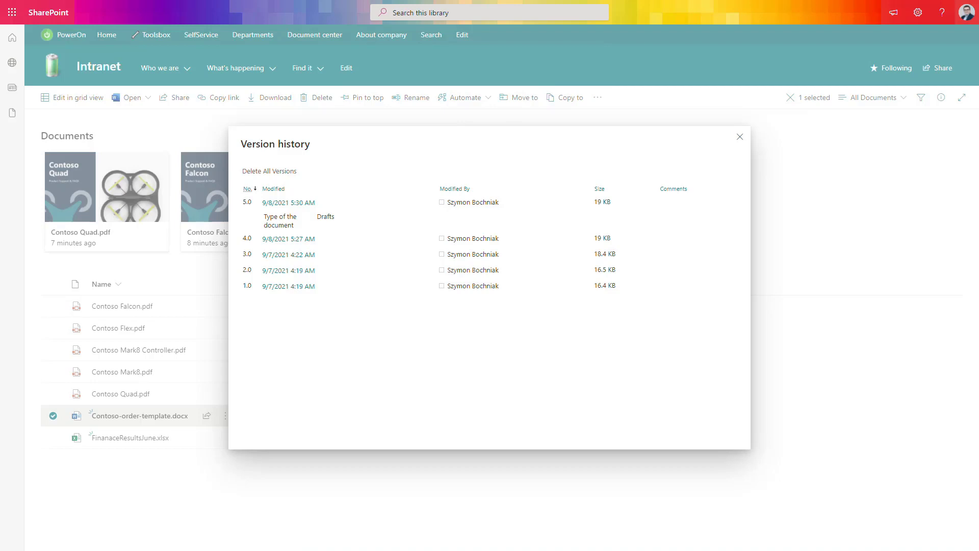